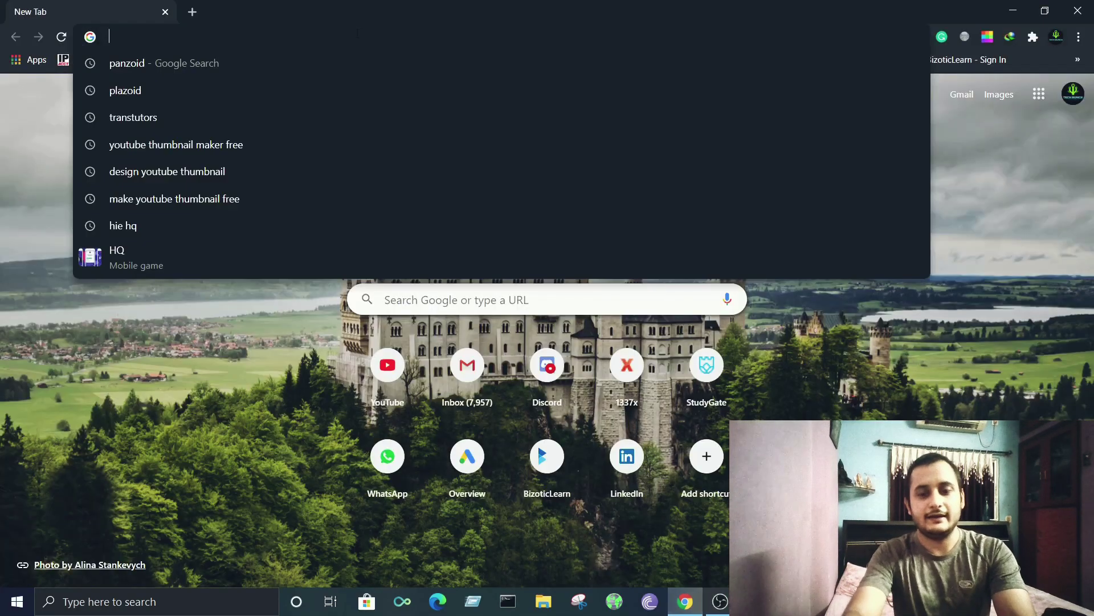
- Search Google for 'panzoid' and open the Panzoid website from the results
{"action": "type", "text": "pan"}
{"action": "key", "text": "Return"}
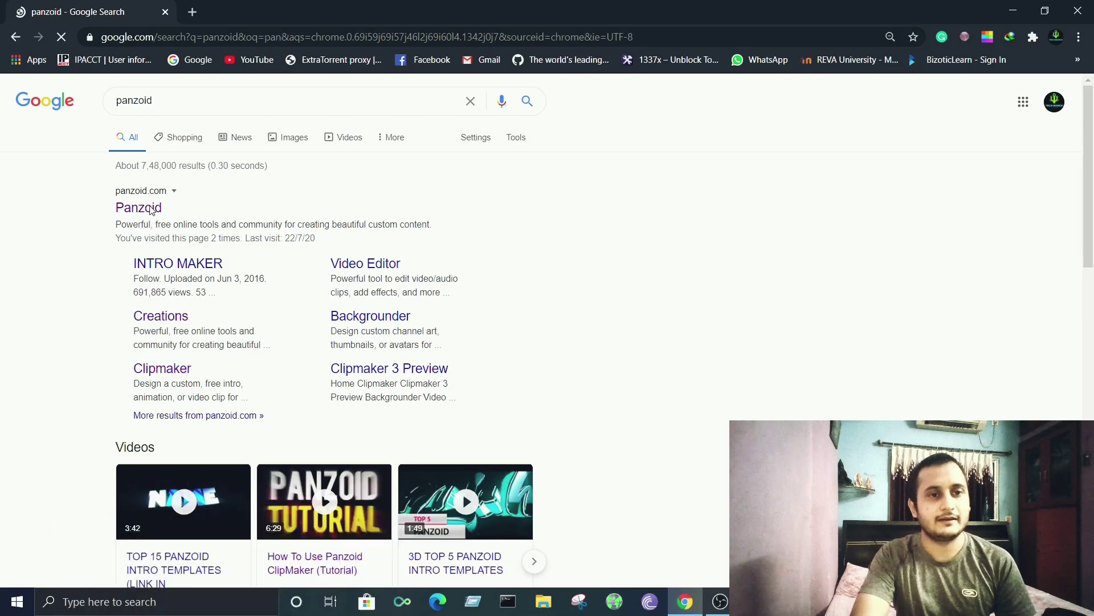
{"action": "left_click", "coordinate": [151, 211]}
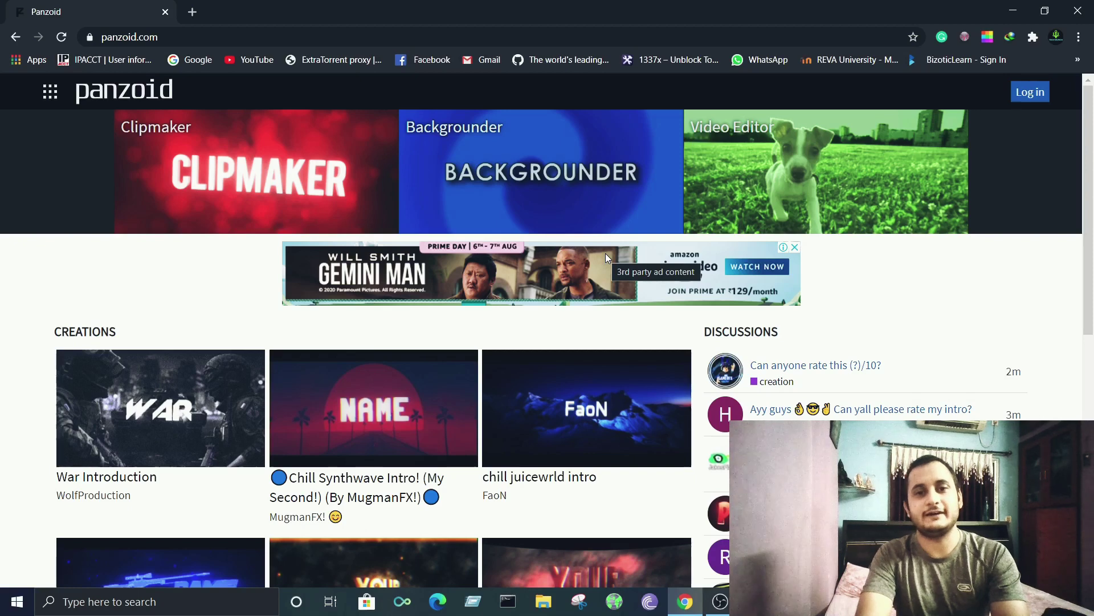
- Go to Clipmaker and bring up the full list of community creations
{"action": "left_click", "coordinate": [186, 212]}
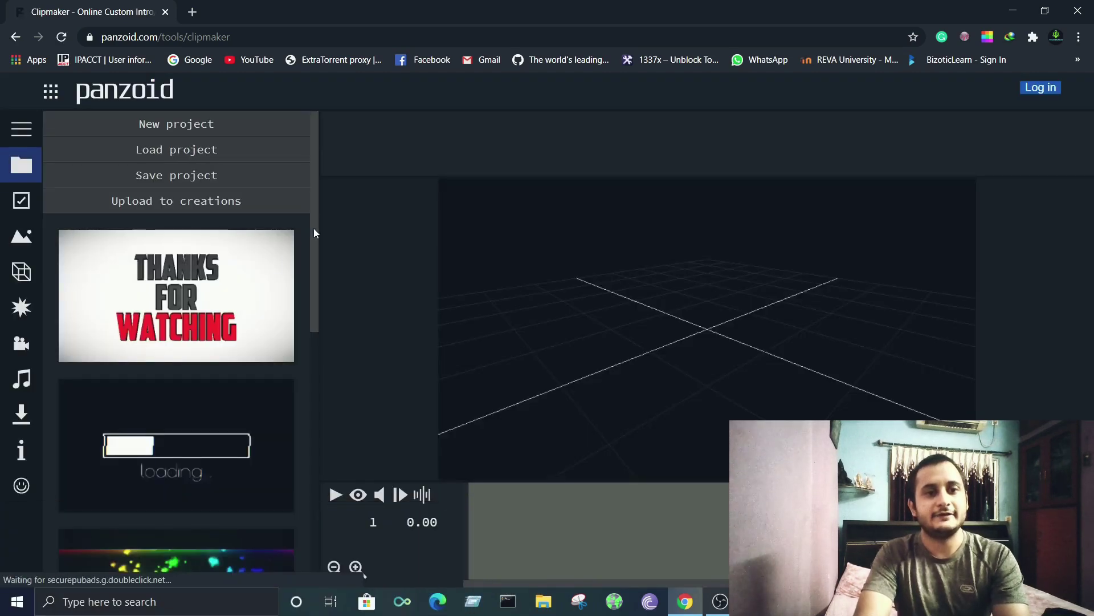
{"action": "left_click_drag", "start_coordinate": [313, 228], "coordinate": [329, 540]}
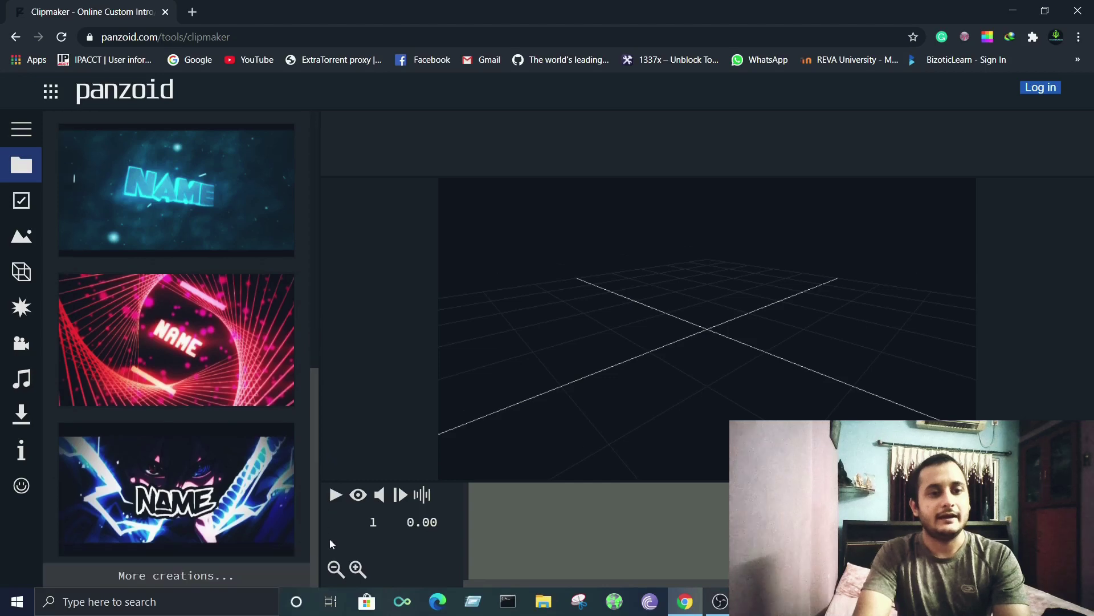
{"action": "left_click", "coordinate": [220, 575]}
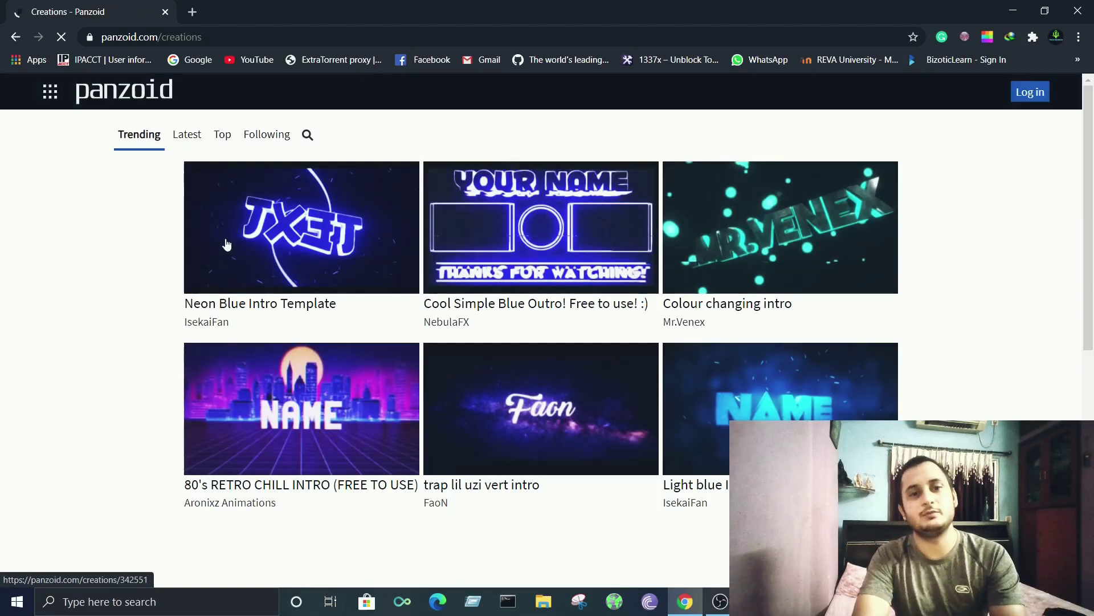
- Find the Blue Intro Template in the Trending list and open its page
{"action": "scroll", "coordinate": [1092, 182], "scroll_direction": "down", "scroll_amount": 9}
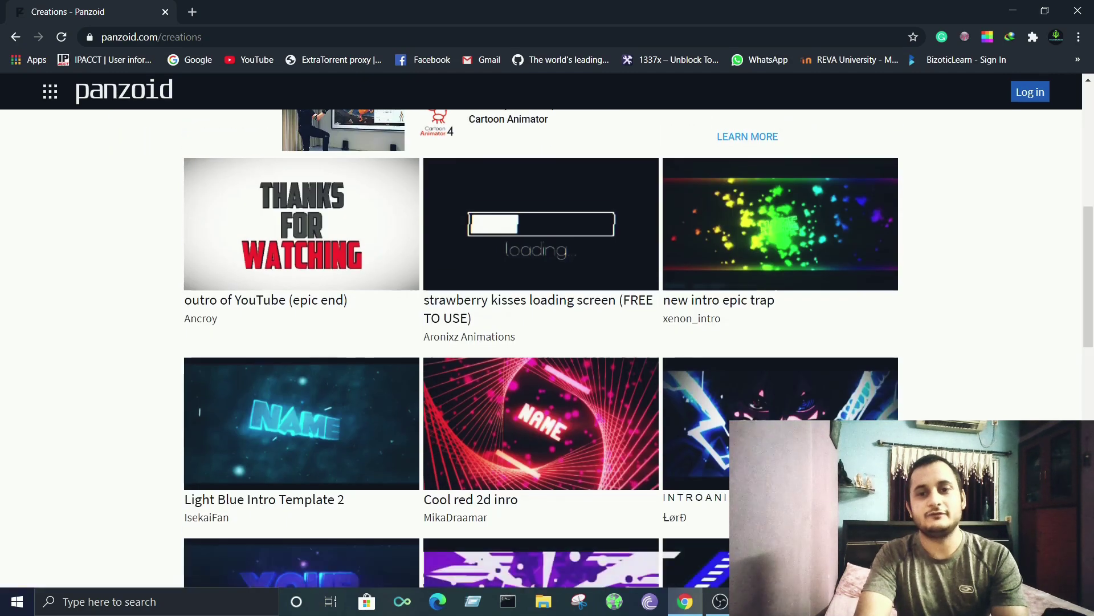
{"action": "scroll", "coordinate": [1093, 361], "scroll_direction": "down", "scroll_amount": 9}
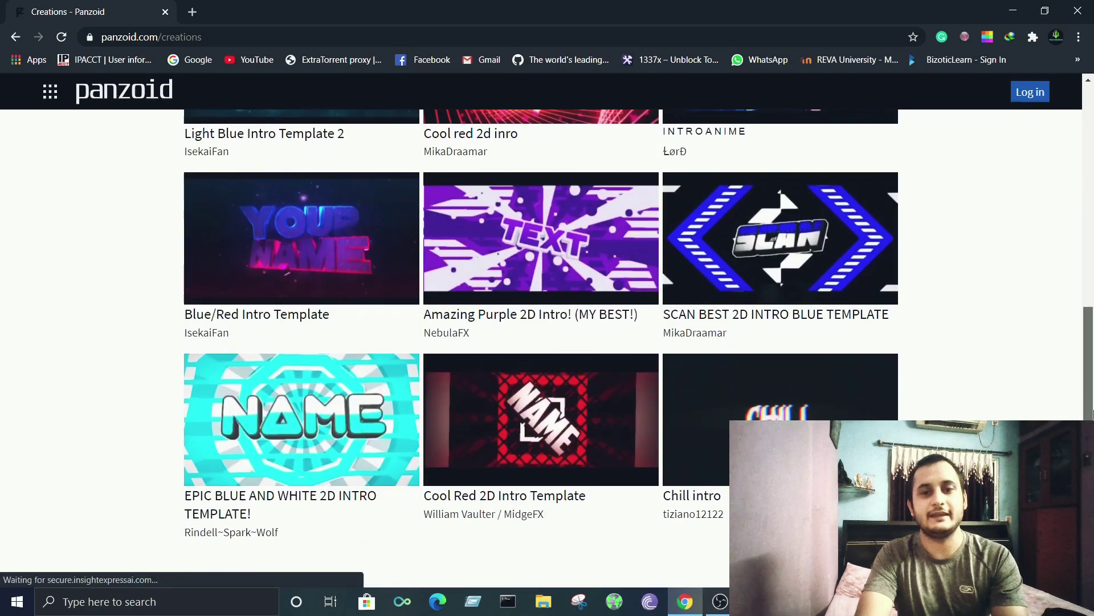
{"action": "scroll", "coordinate": [1092, 360], "scroll_direction": "down", "scroll_amount": 2}
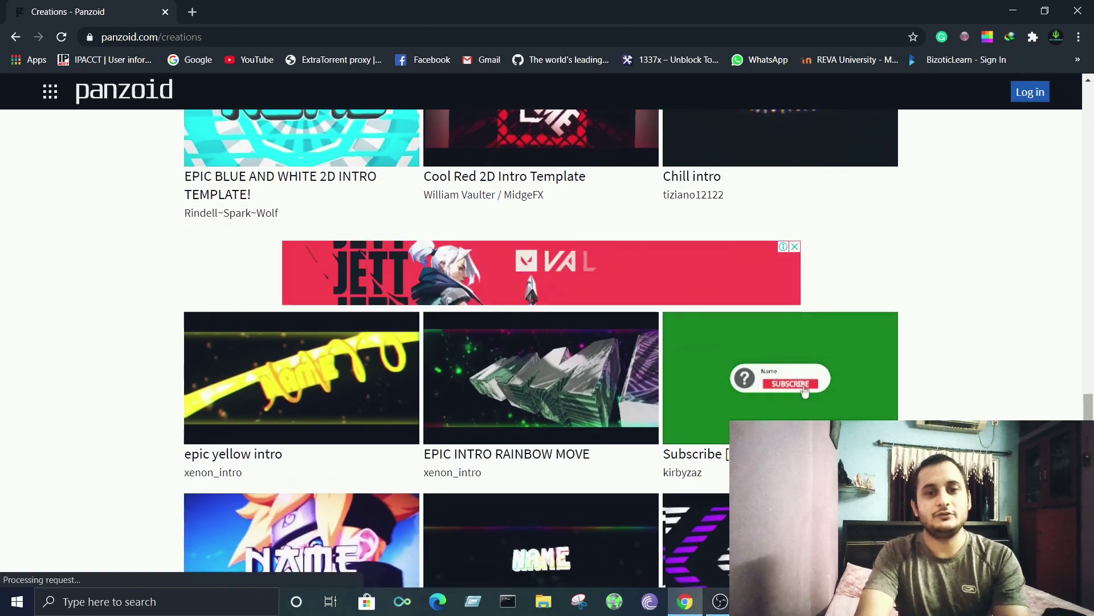
{"action": "scroll", "coordinate": [548, 349], "scroll_direction": "down", "scroll_amount": 2}
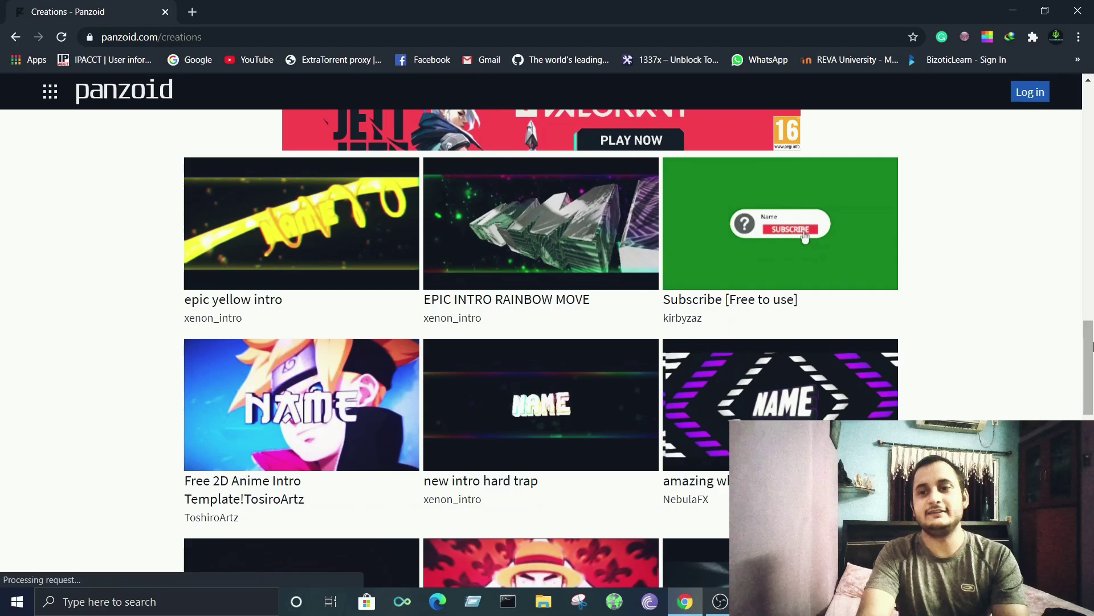
{"action": "left_click_drag", "start_coordinate": [1092, 345], "coordinate": [1093, 436]}
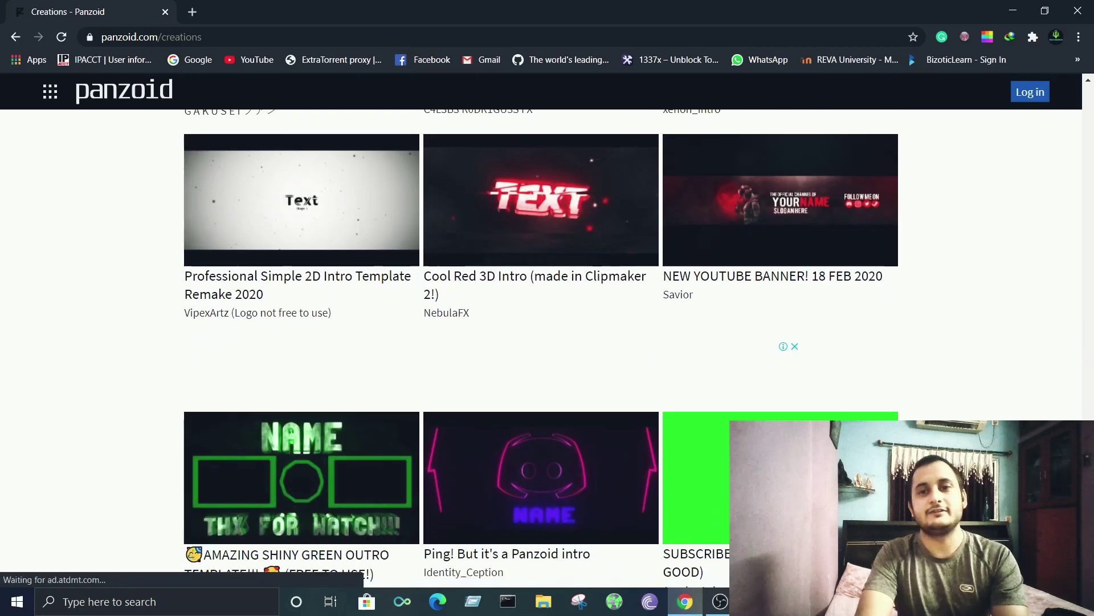
{"action": "scroll", "coordinate": [843, 182], "scroll_direction": "down", "scroll_amount": 5}
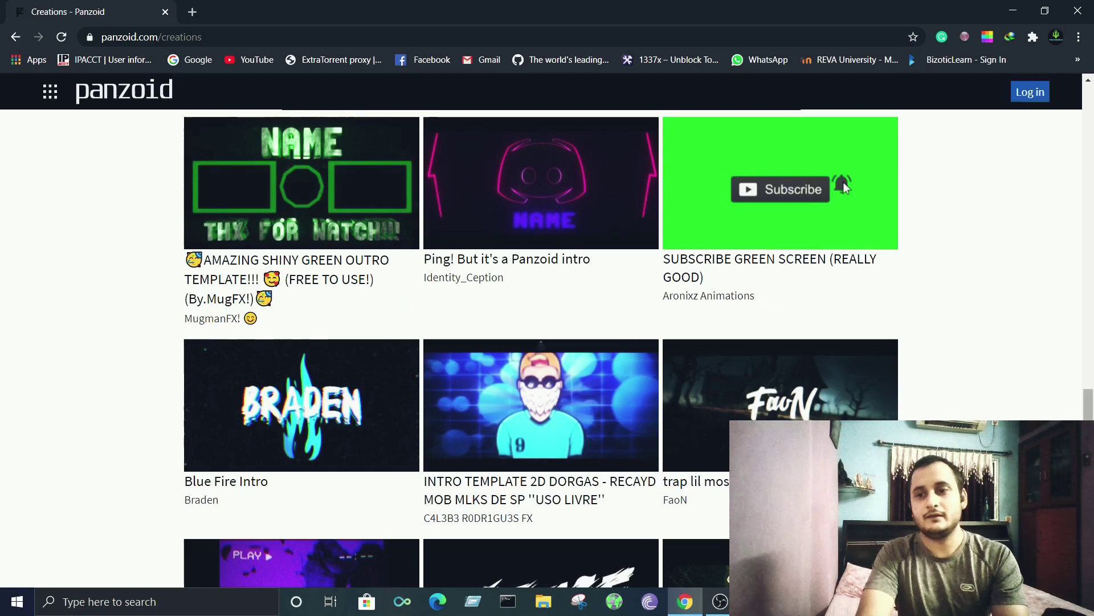
{"action": "scroll", "coordinate": [843, 182], "scroll_direction": "down", "scroll_amount": 8}
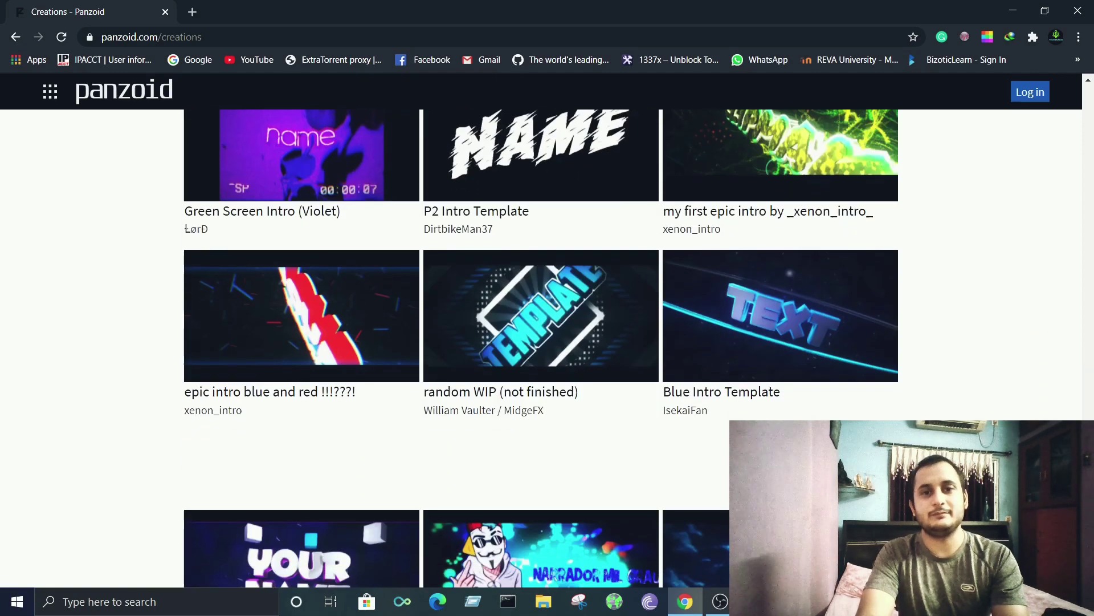
{"action": "left_click", "coordinate": [822, 302]}
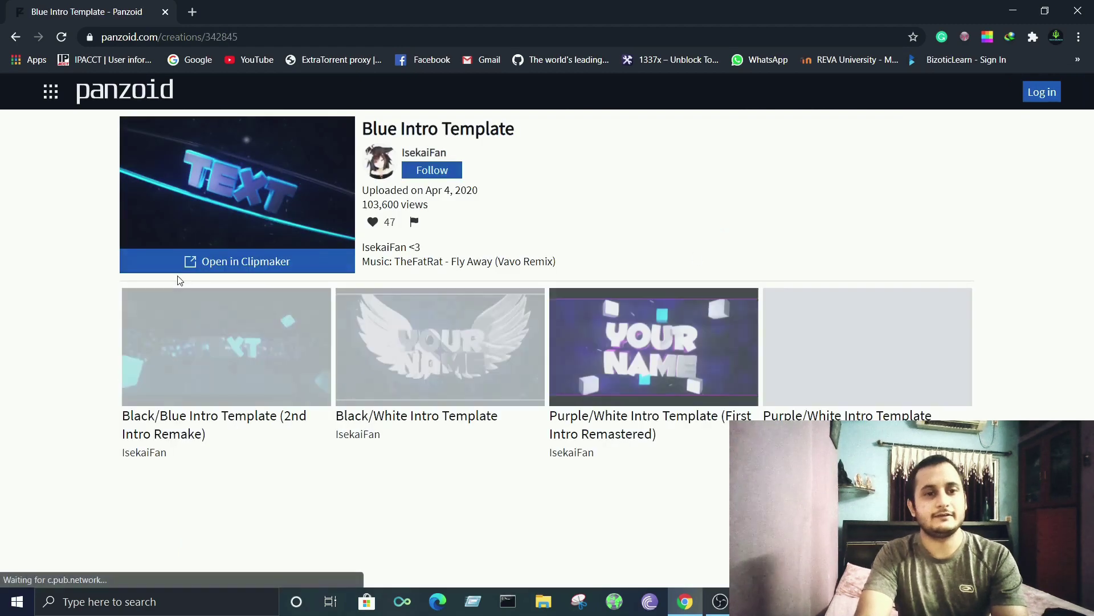
- Open the Blue Intro Template in Clipmaker and close the template page tab
{"action": "left_click", "coordinate": [212, 266]}
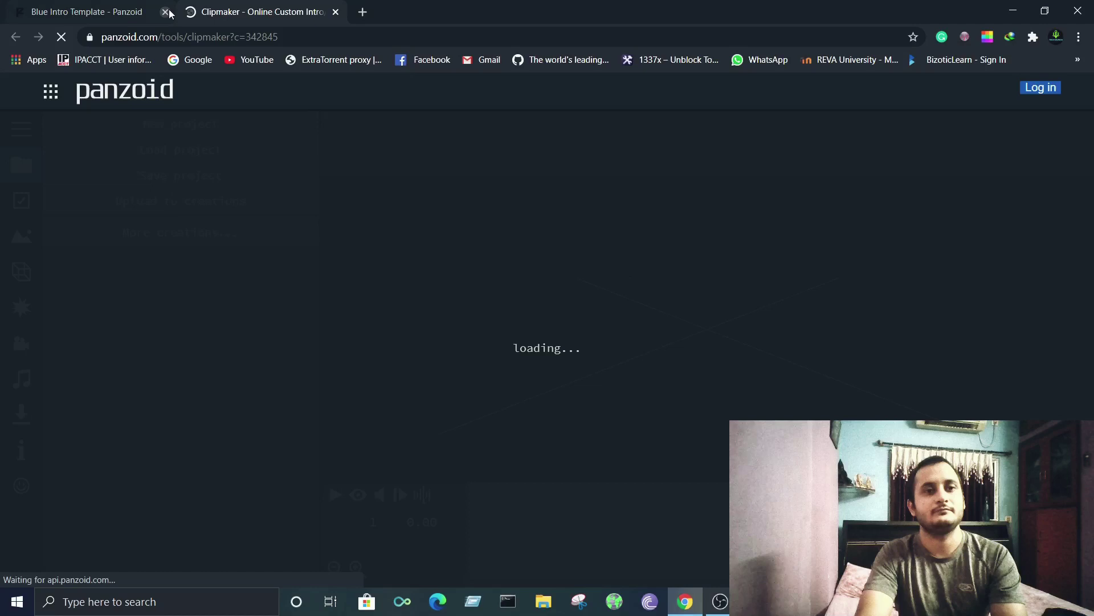
{"action": "left_click", "coordinate": [166, 11]}
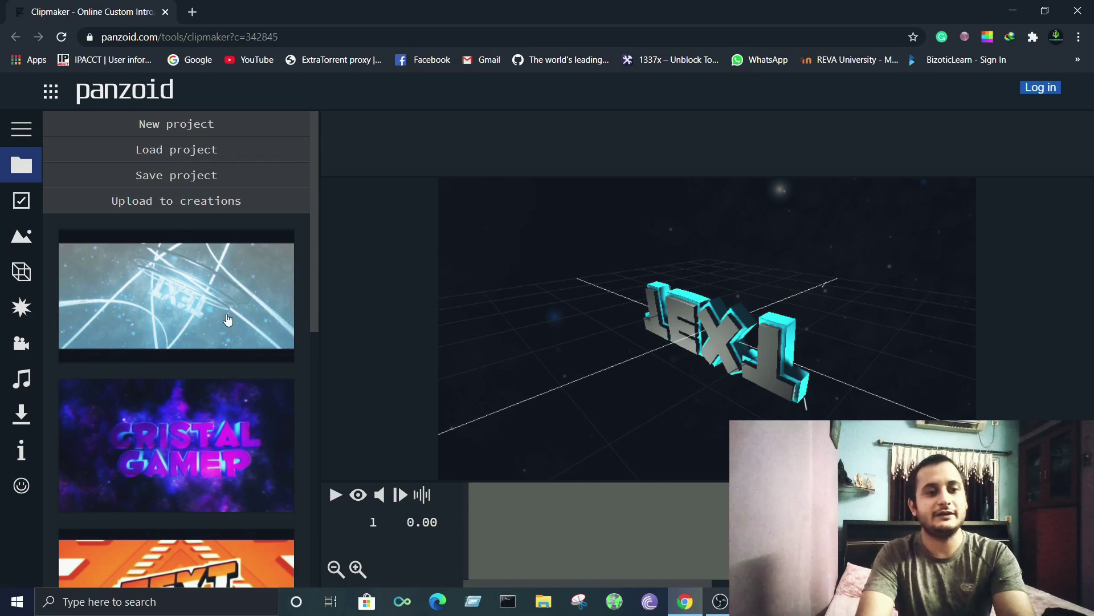
- Keep the video resolution at 1080p (1920x1080) in the basic settings
{"action": "left_click", "coordinate": [21, 202]}
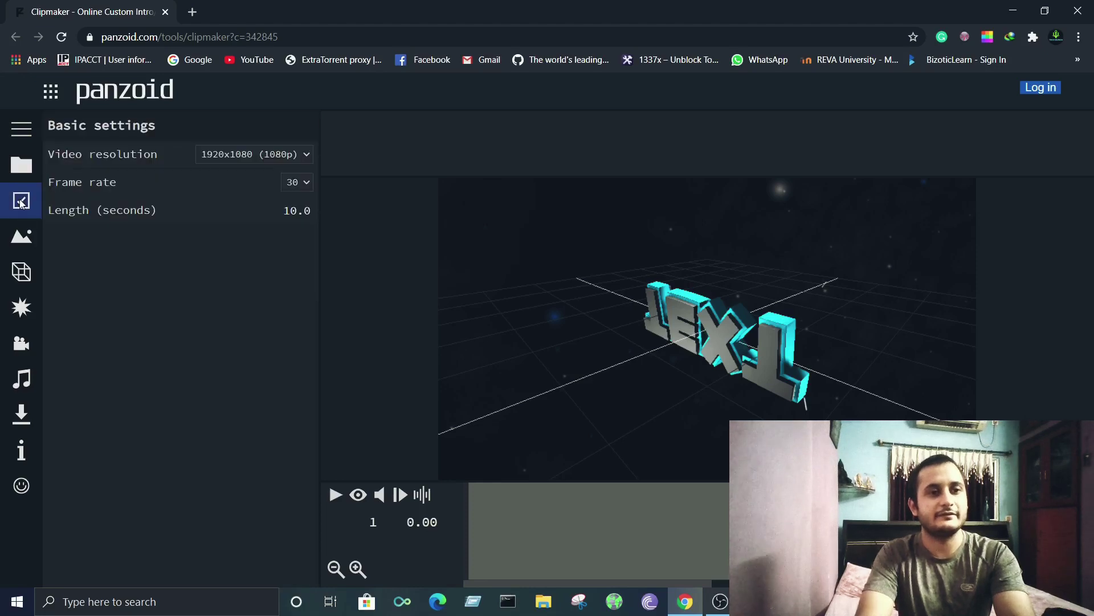
{"action": "left_click", "coordinate": [282, 152]}
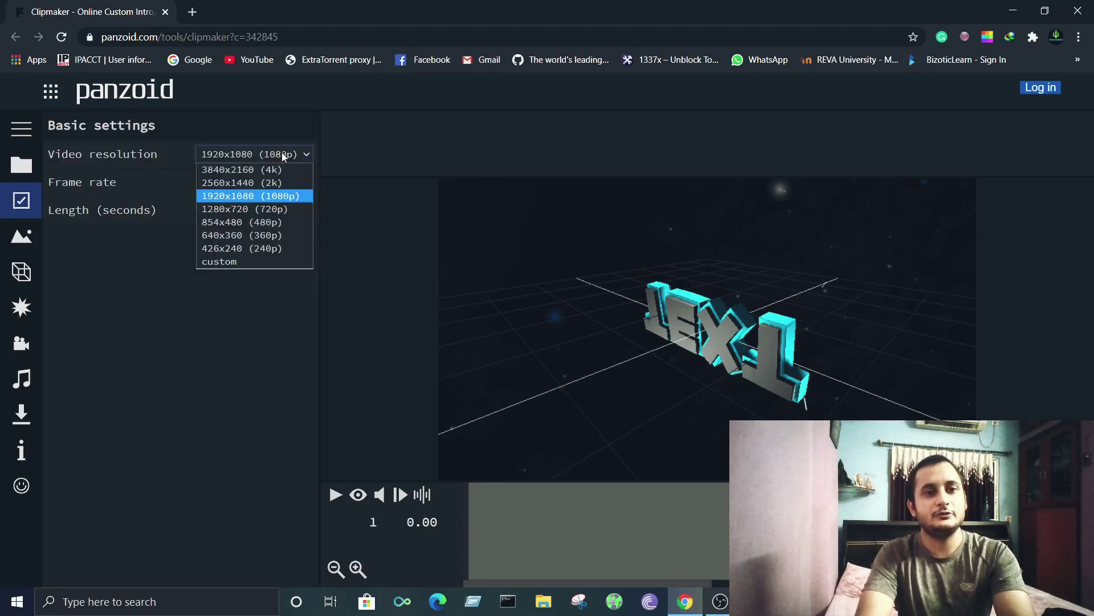
{"action": "left_click", "coordinate": [291, 200]}
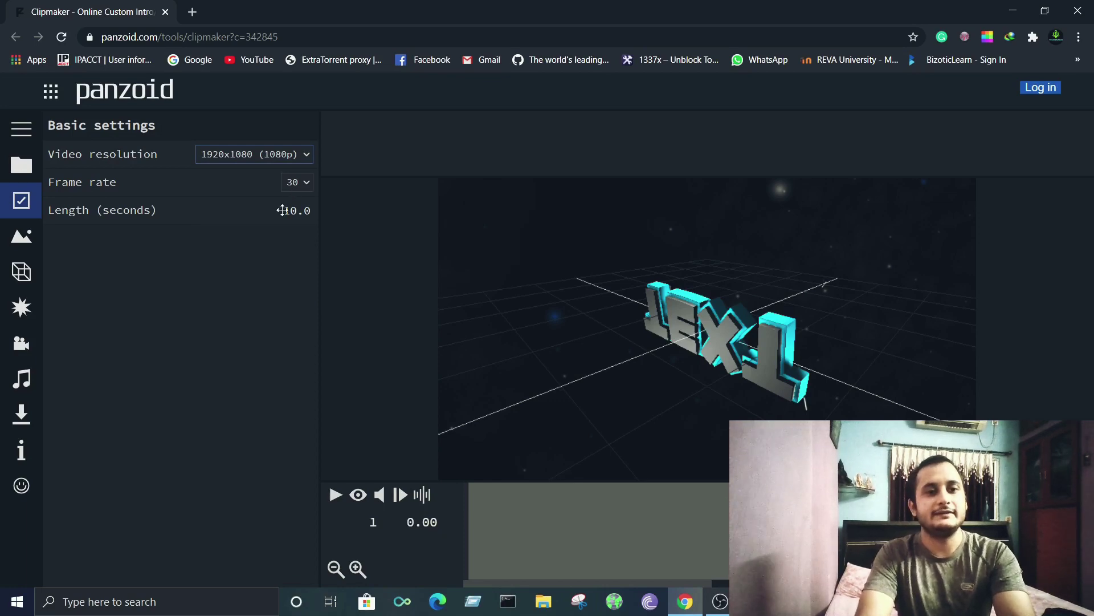
{"action": "left_click", "coordinate": [15, 237]}
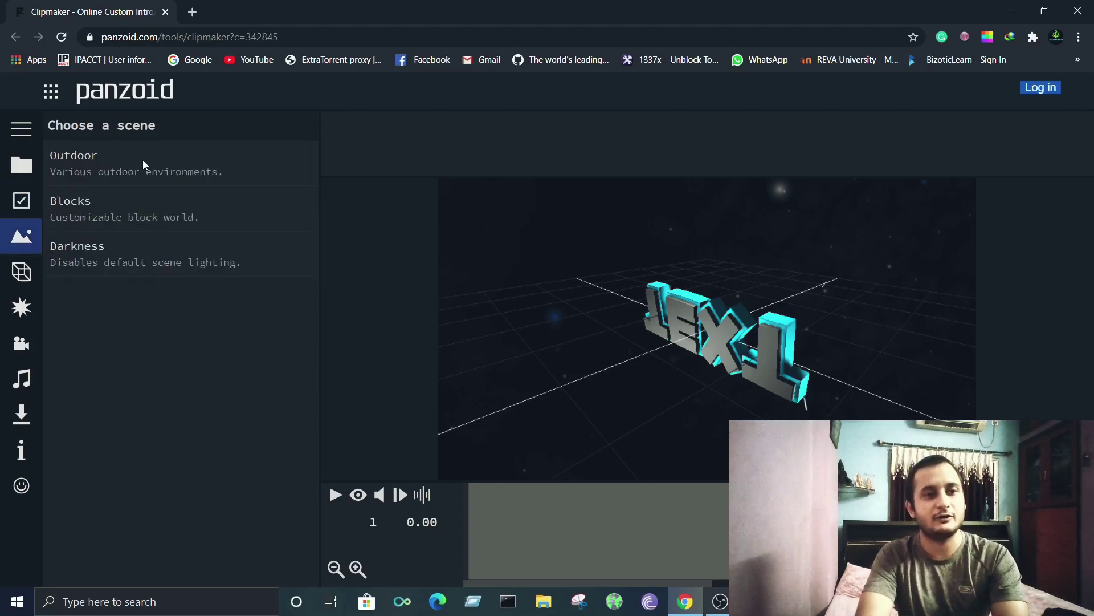
- Switch the background scene to Blocks with grass ground
{"action": "left_click", "coordinate": [167, 212]}
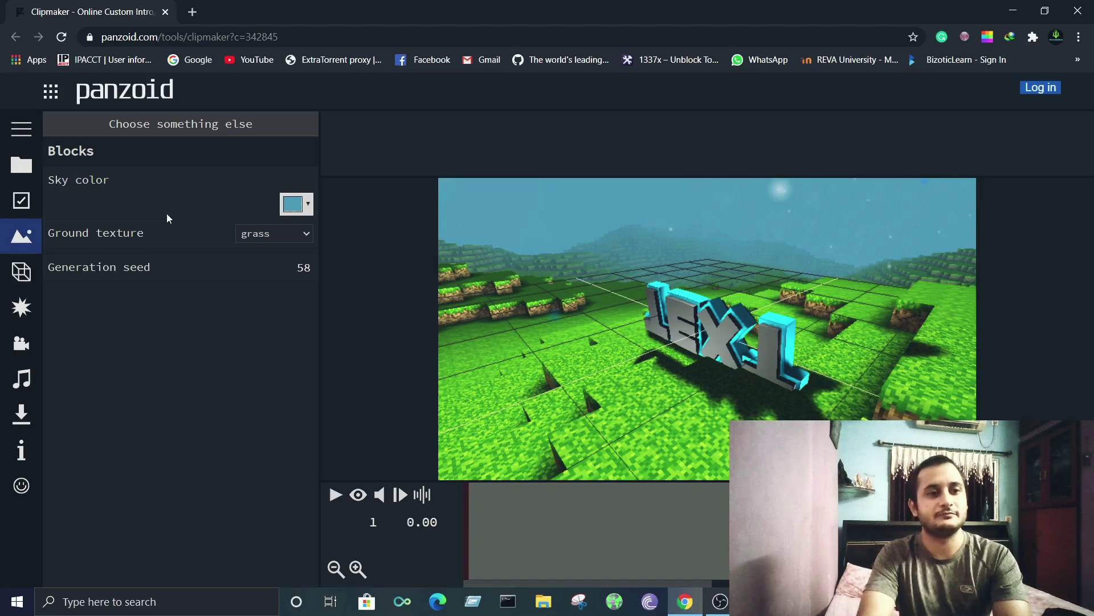
{"action": "left_click", "coordinate": [25, 272]}
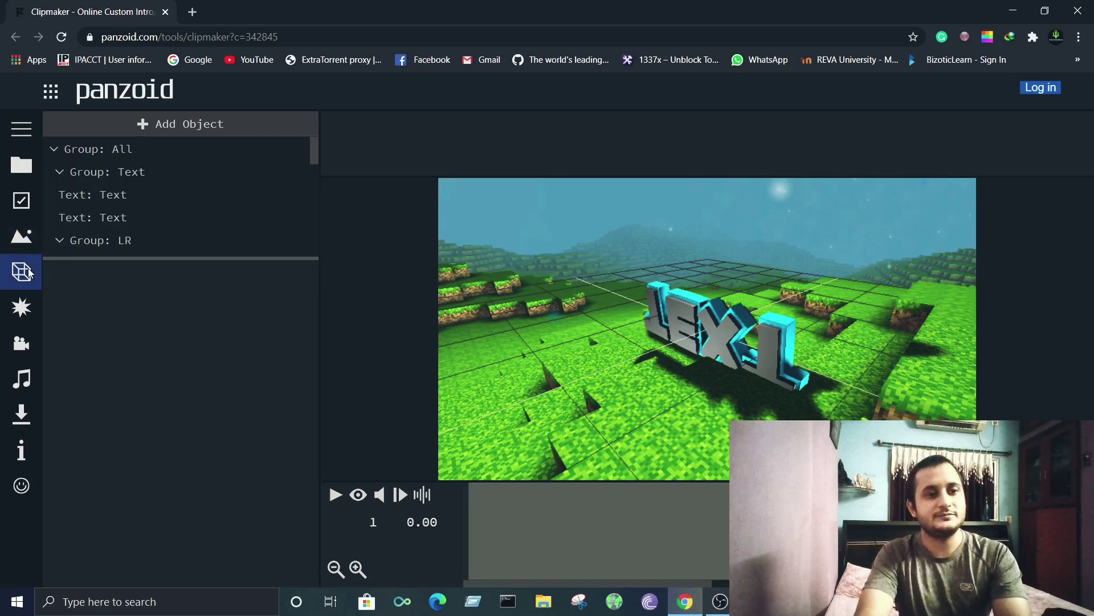
- Change the first 3D text to 'tech bunch' in the Permanent Marker font
{"action": "mouse_move", "coordinate": [305, 150]}
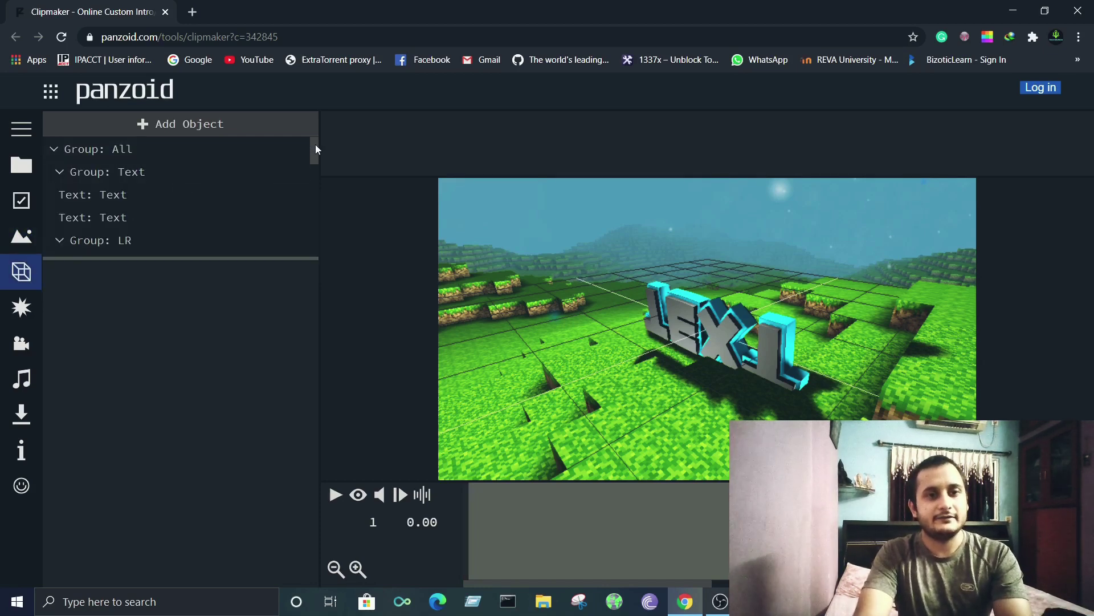
{"action": "mouse_move", "coordinate": [109, 167]}
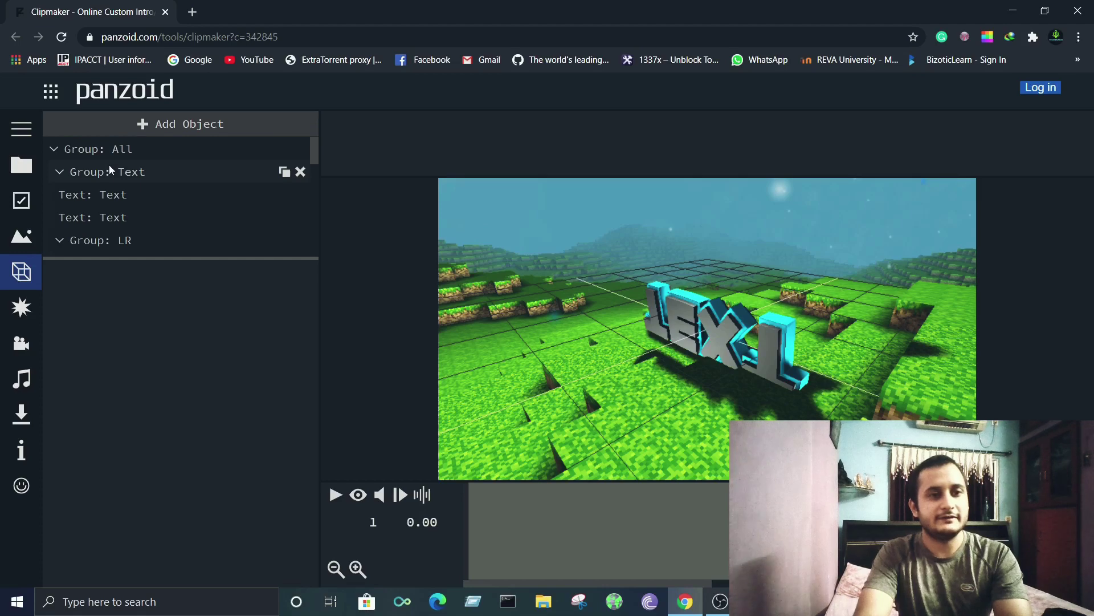
{"action": "left_click", "coordinate": [109, 196]}
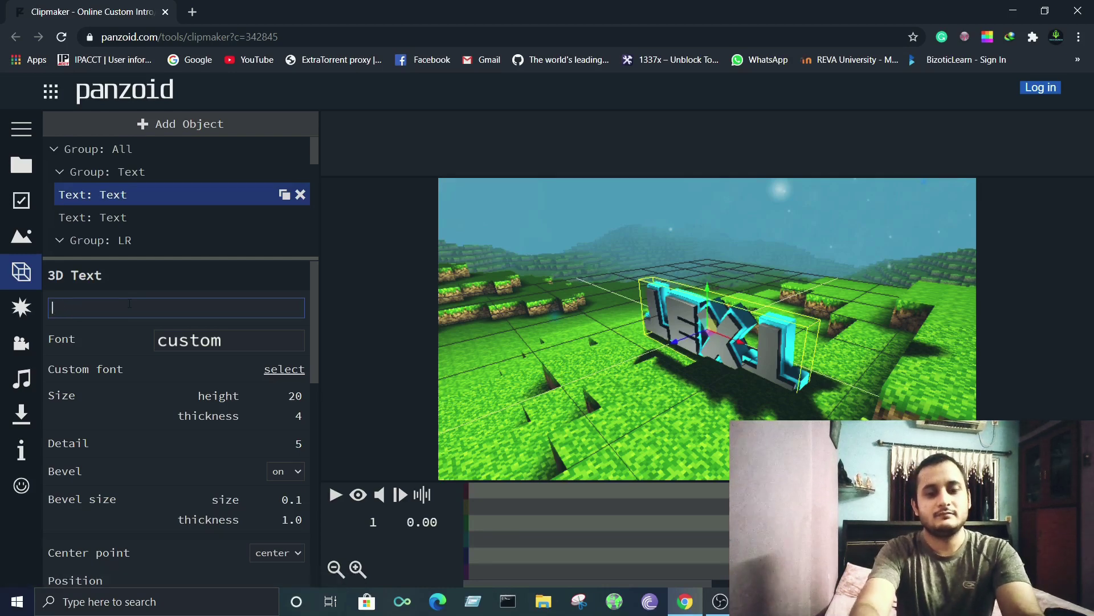
{"action": "type", "text": "tech bunc"}
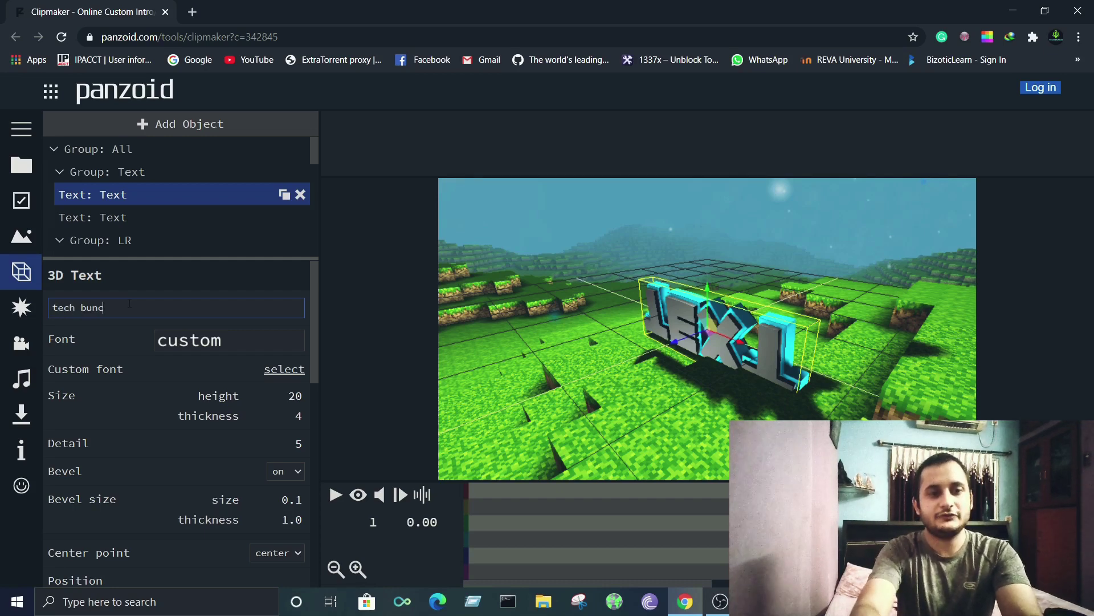
{"action": "type", "text": "h"}
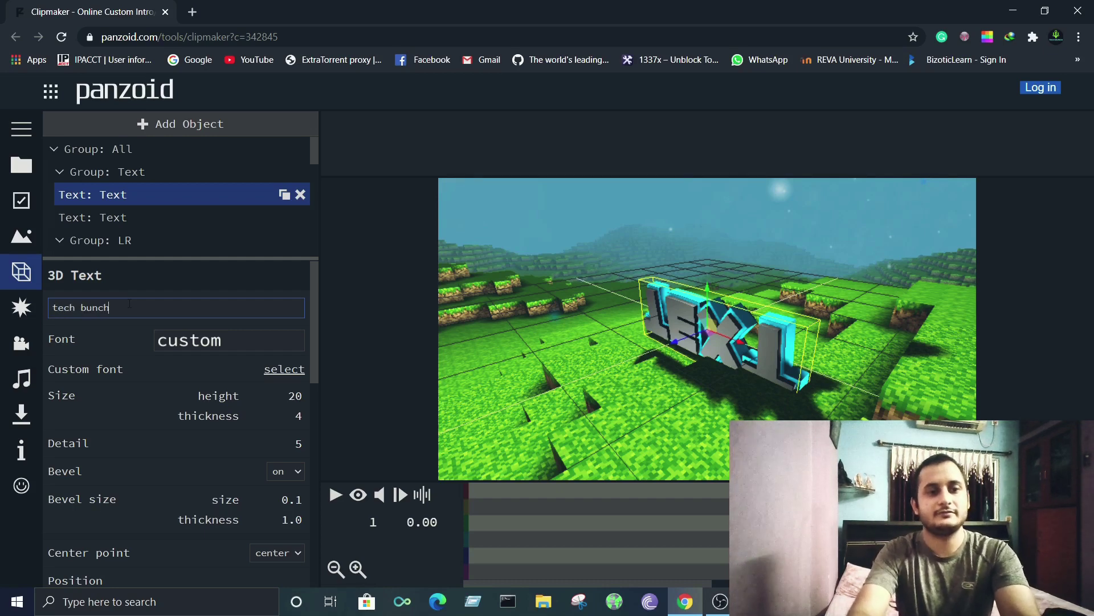
{"action": "left_click", "coordinate": [212, 348]}
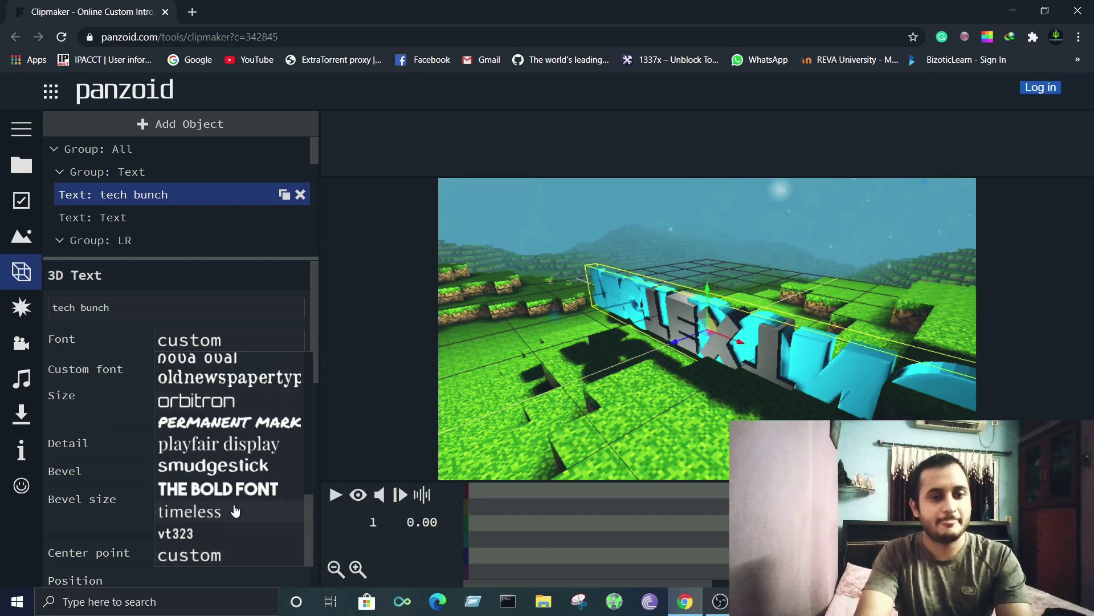
{"action": "left_click", "coordinate": [243, 423]}
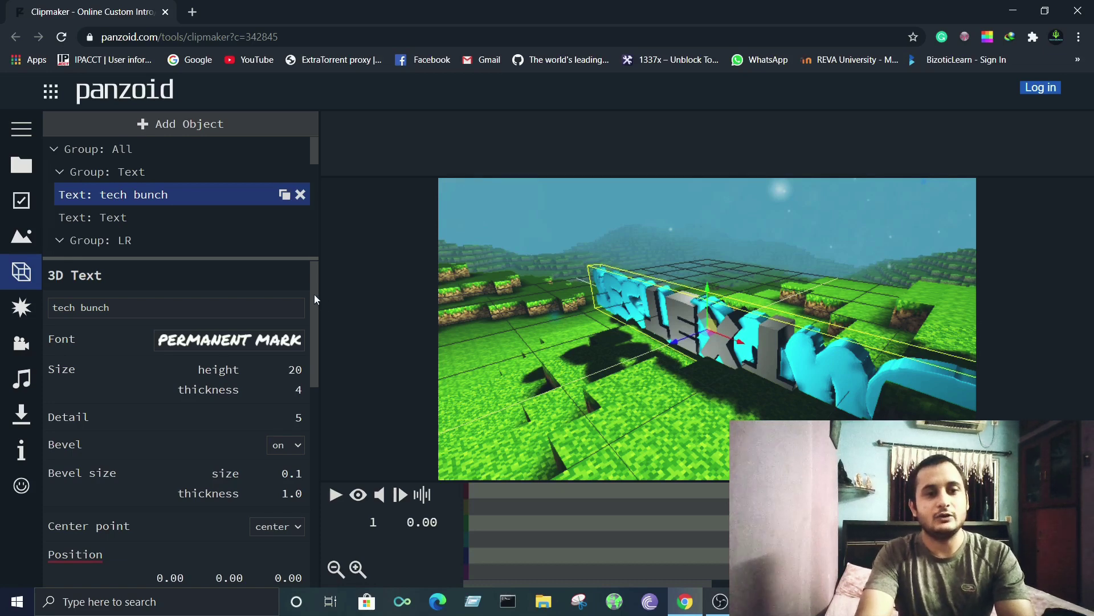
{"action": "left_click_drag", "start_coordinate": [309, 342], "coordinate": [279, 278]}
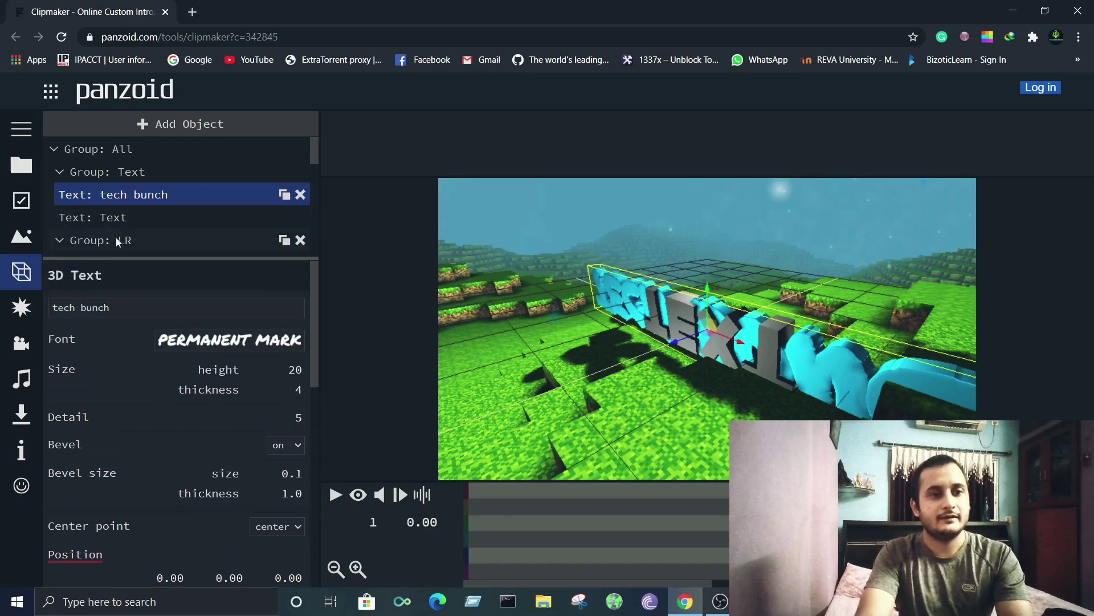
- Replace the second text object's word 'Text' with the creator's name
{"action": "left_click", "coordinate": [111, 220]}
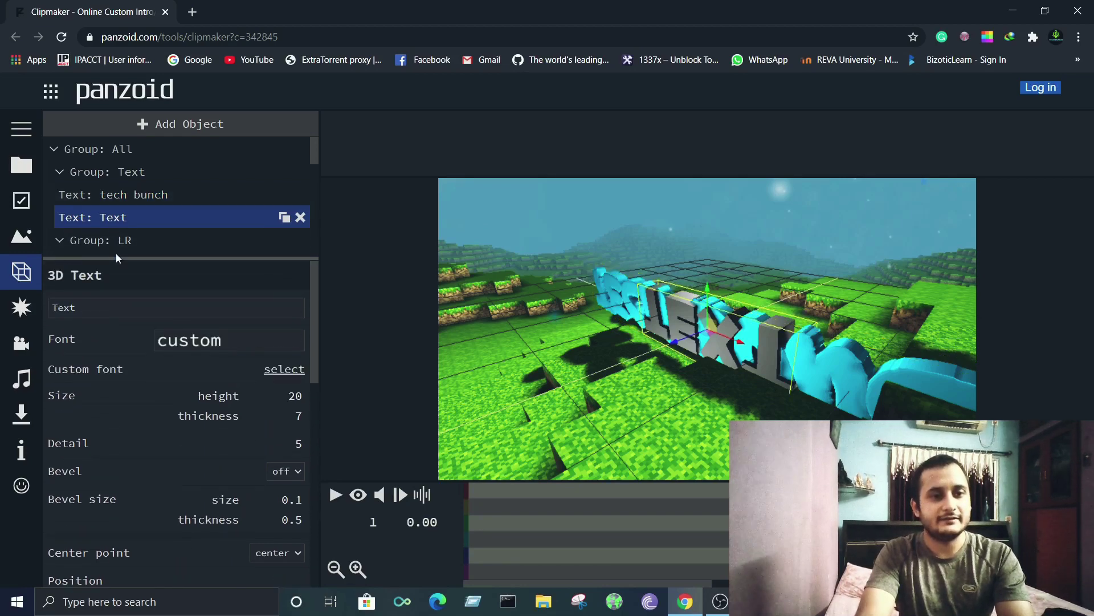
{"action": "left_click", "coordinate": [123, 307]}
{"action": "key", "text": "BackSpace"}
{"action": "key", "text": "BackSpace"}
{"action": "key", "text": "BackSpace"}
{"action": "key", "text": "BackSpace"}
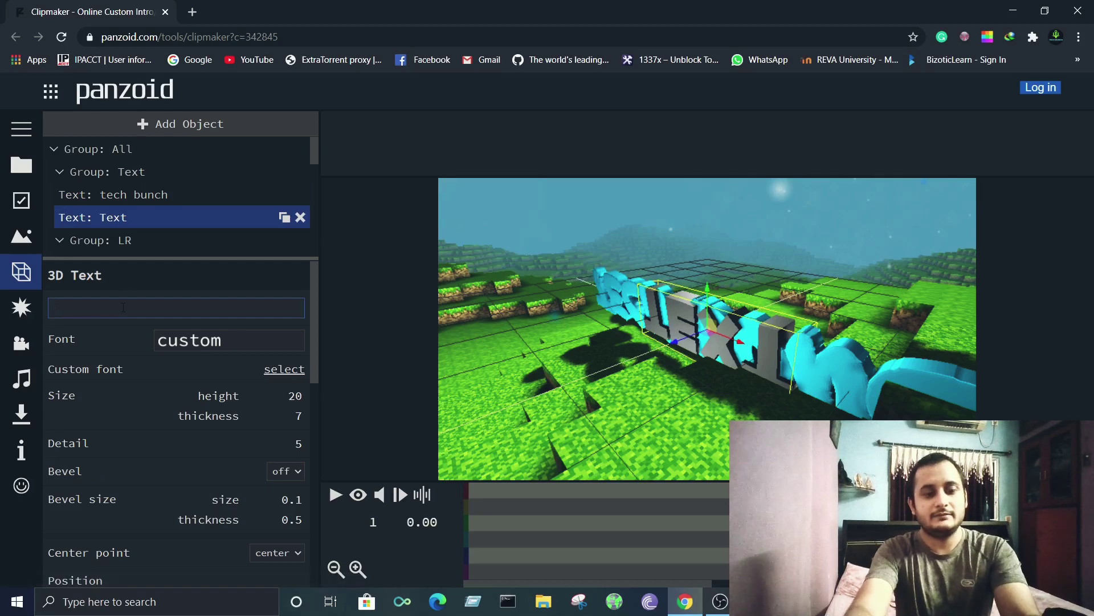
{"action": "type", "text": "Shubham"}
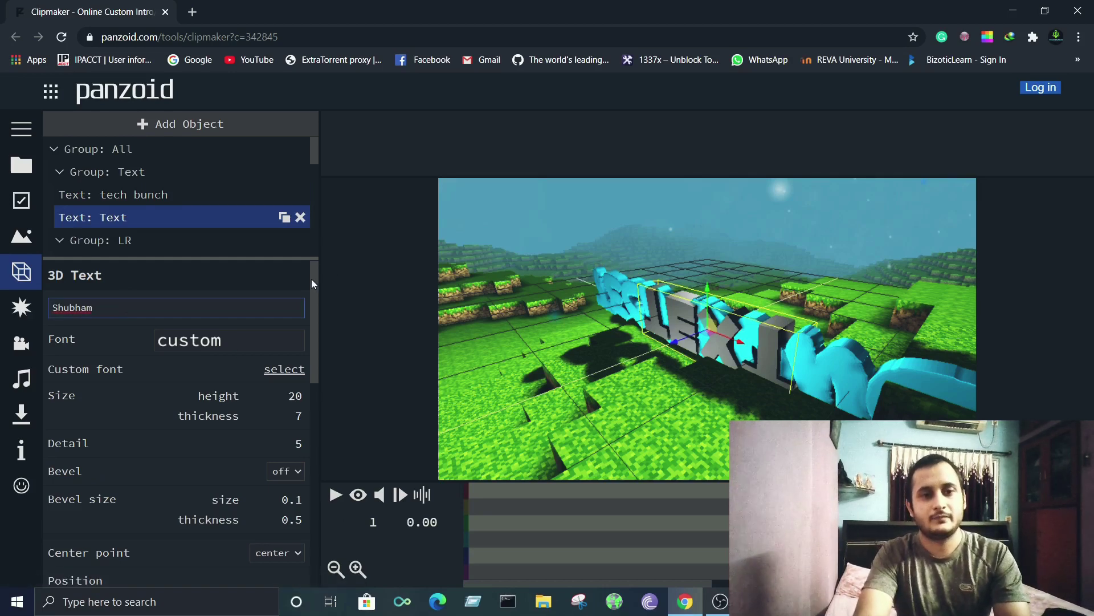
{"action": "left_click_drag", "start_coordinate": [312, 279], "coordinate": [307, 249]}
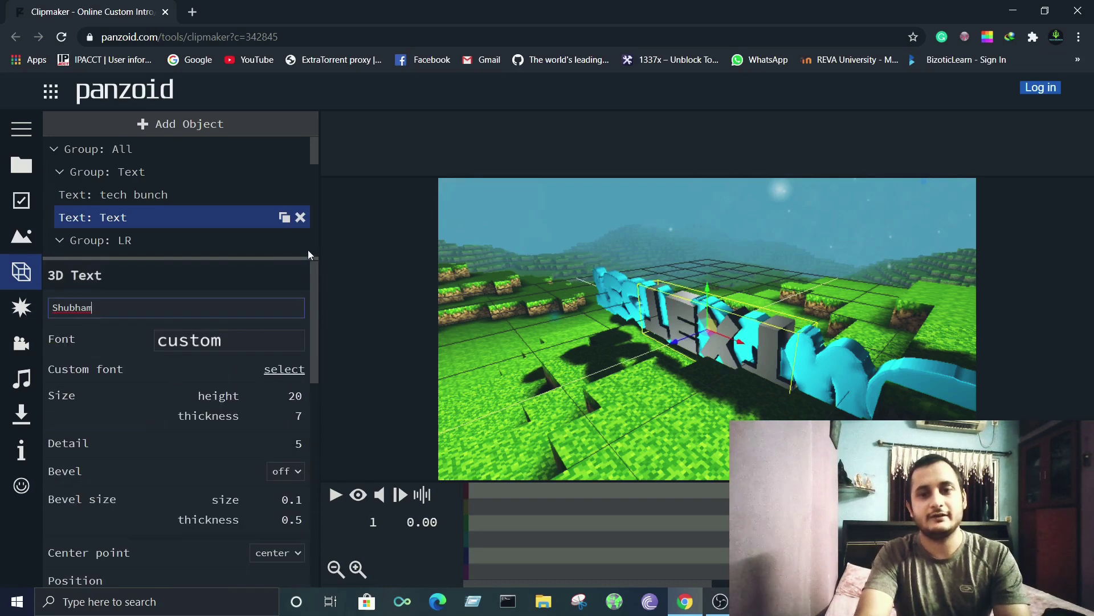
{"action": "left_click", "coordinate": [23, 306]}
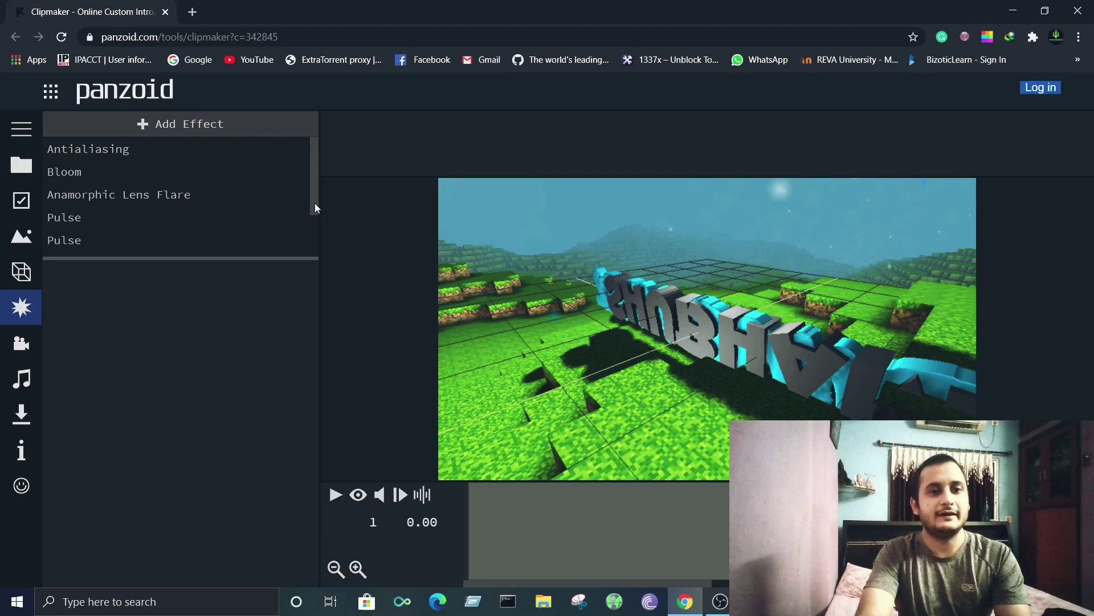
- Look through the Effects, Camera and Audio settings panels
{"action": "scroll", "coordinate": [314, 210], "scroll_direction": "down", "scroll_amount": 2}
{"action": "scroll", "coordinate": [316, 210], "scroll_direction": "up", "scroll_amount": 1}
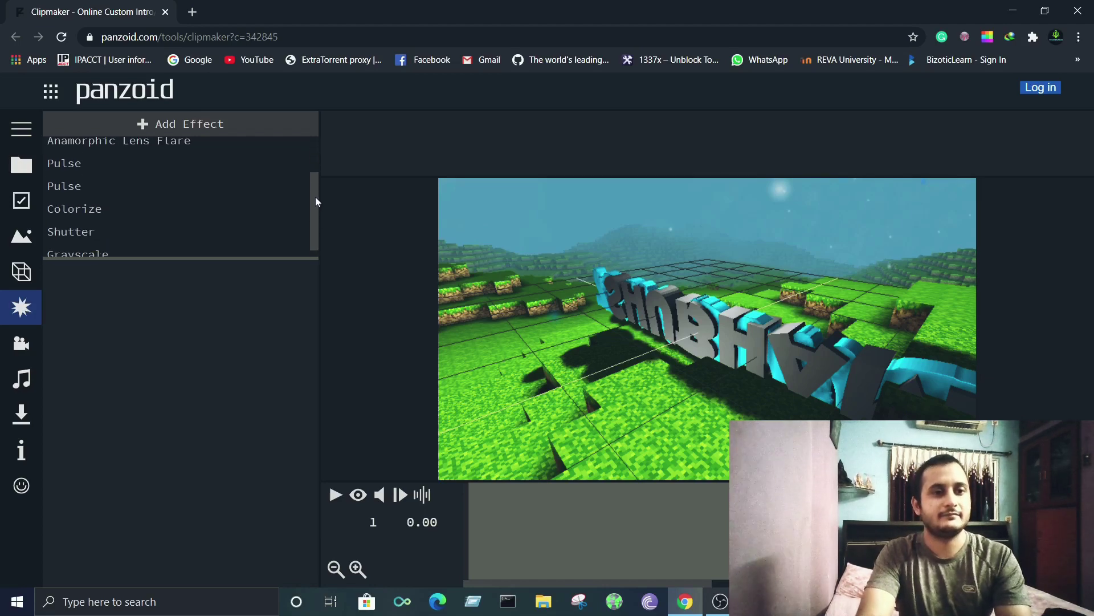
{"action": "left_click", "coordinate": [22, 342]}
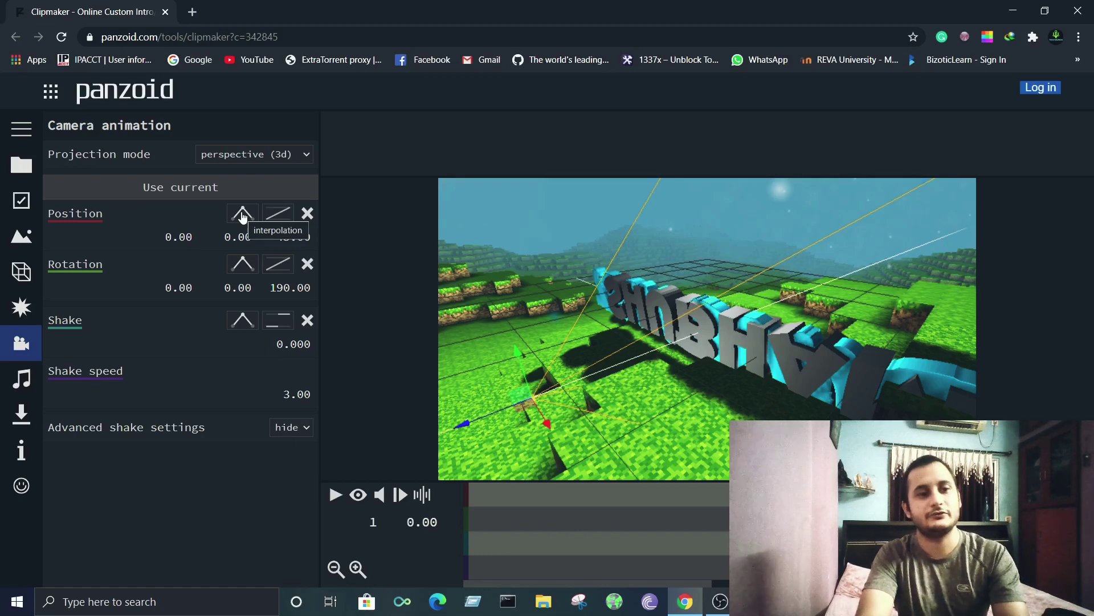
{"action": "left_click", "coordinate": [20, 378]}
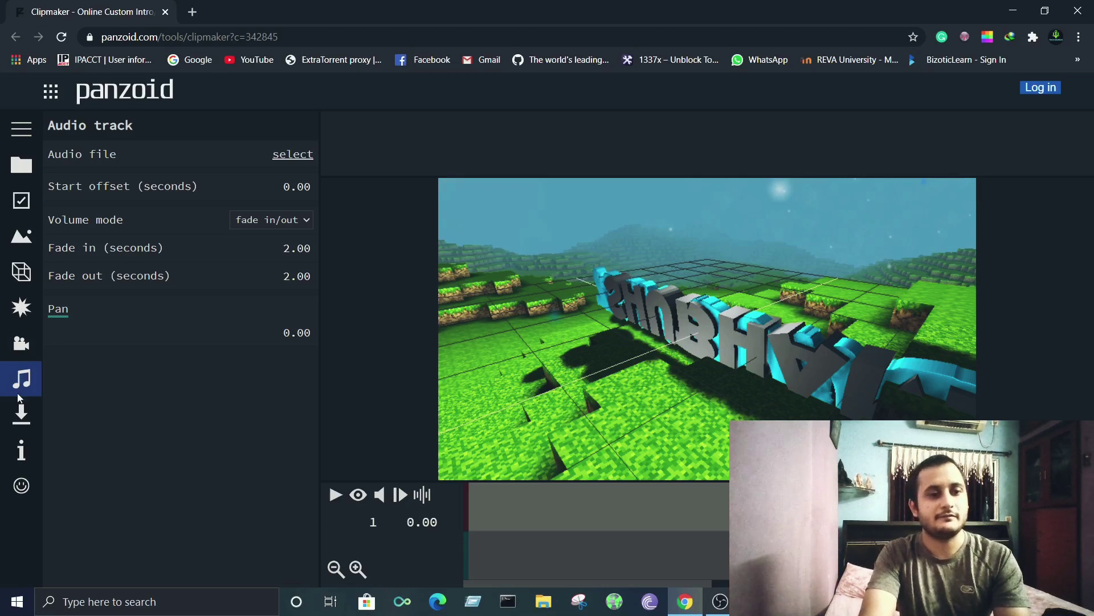
- Play and pause the intro preview to check the result
{"action": "left_click", "coordinate": [336, 496]}
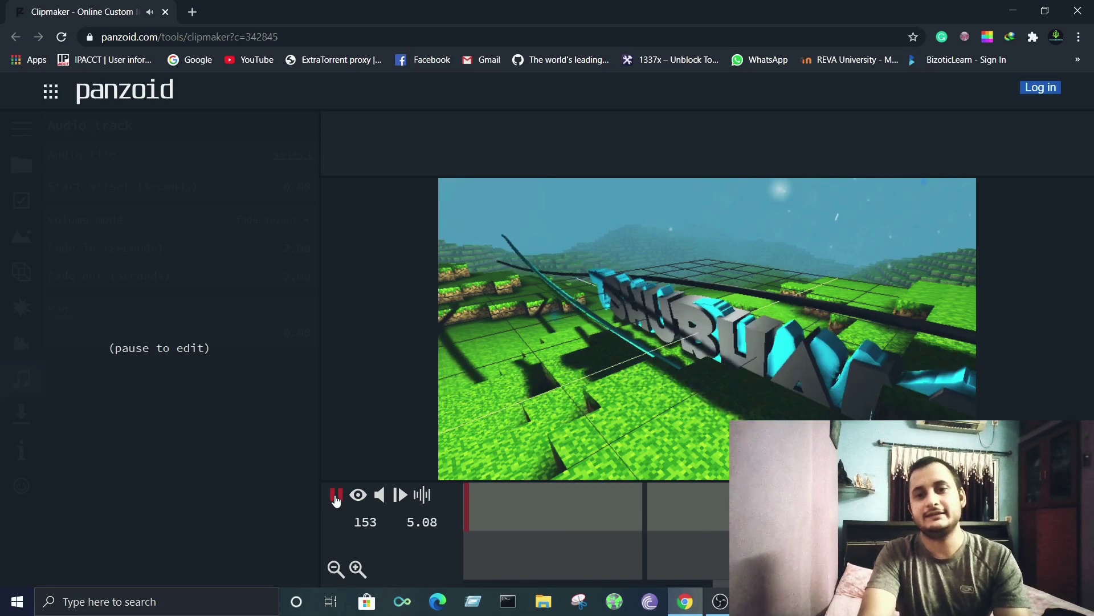
{"action": "left_click", "coordinate": [336, 496]}
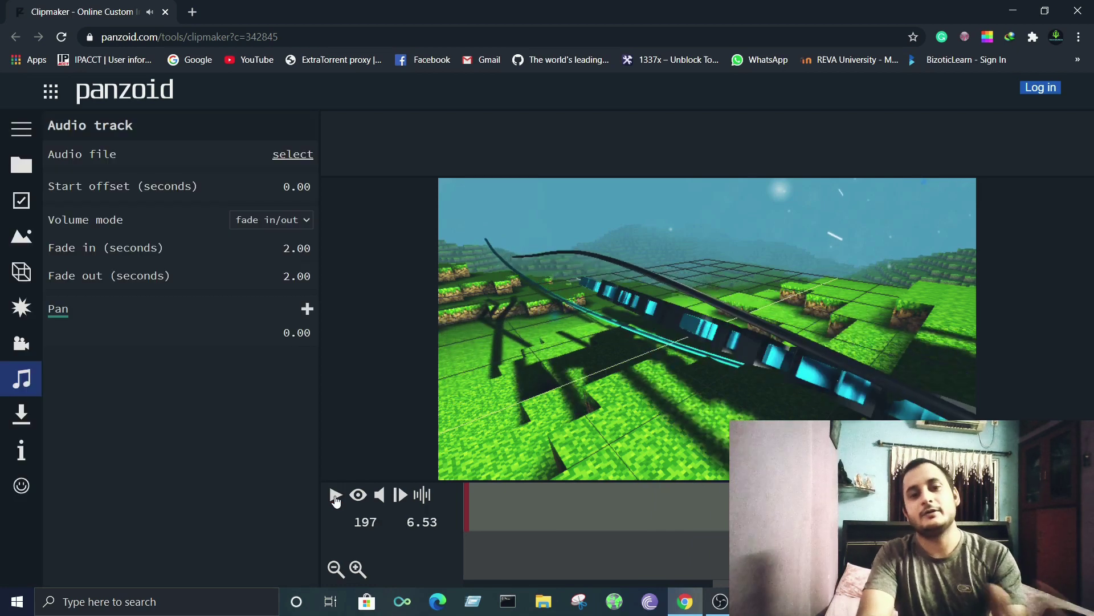
{"action": "left_click", "coordinate": [35, 420]}
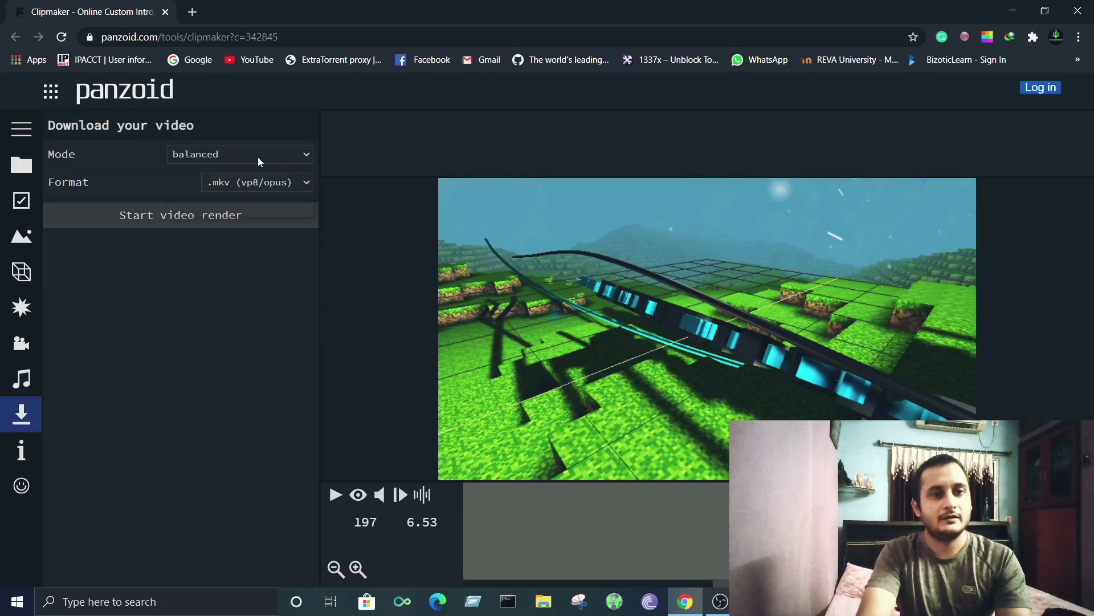
- Set mode to extreme quality (slow), keep .mkv (vp8/opus) format, and start rendering
{"action": "left_click", "coordinate": [258, 156]}
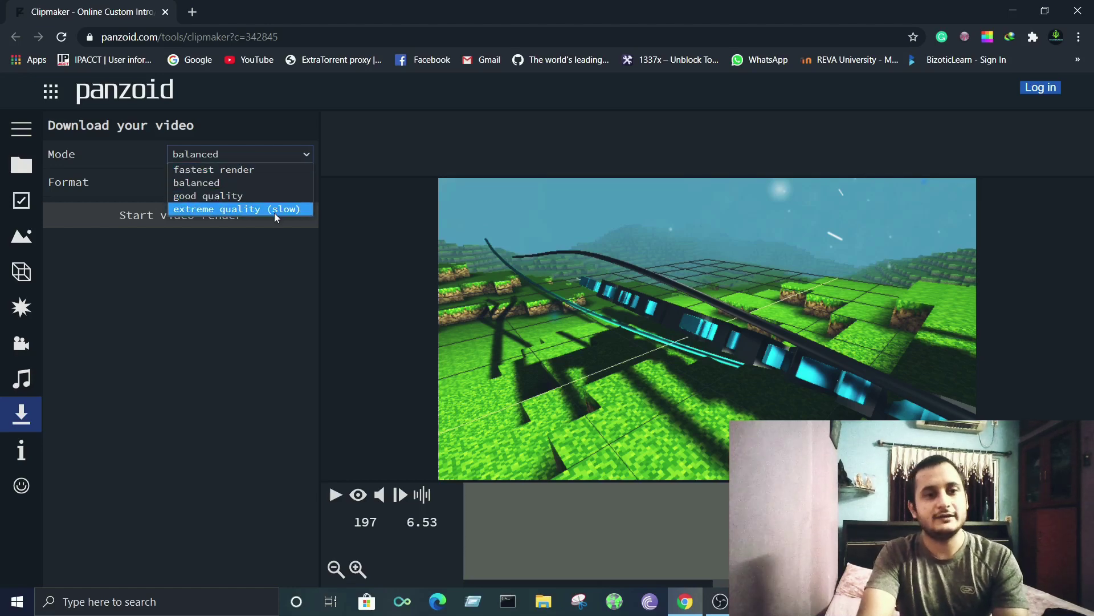
{"action": "left_click", "coordinate": [243, 210]}
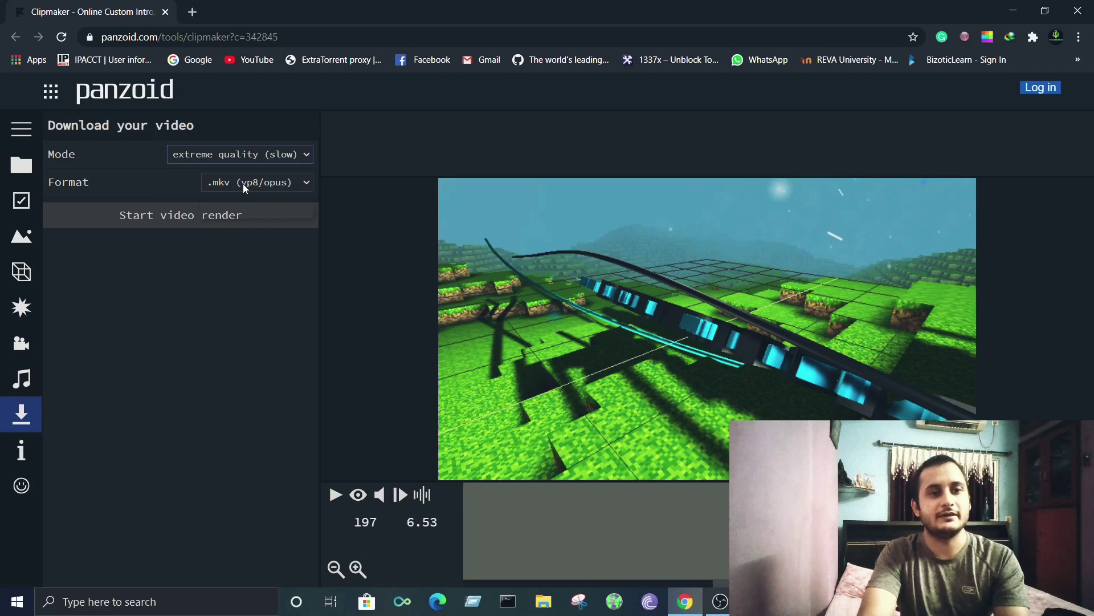
{"action": "left_click", "coordinate": [243, 184]}
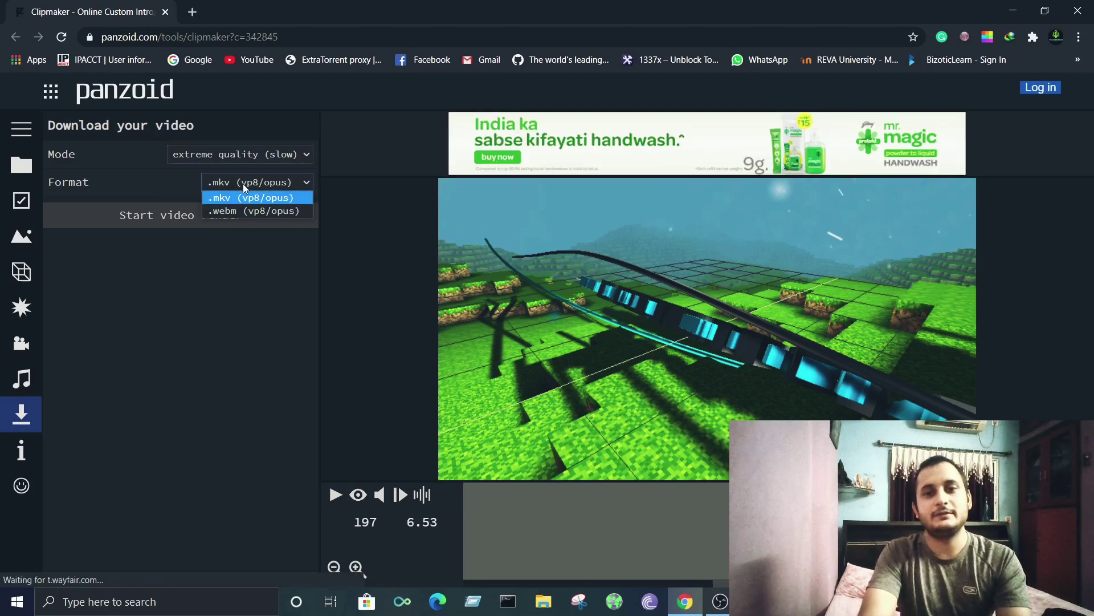
{"action": "left_click", "coordinate": [242, 184]}
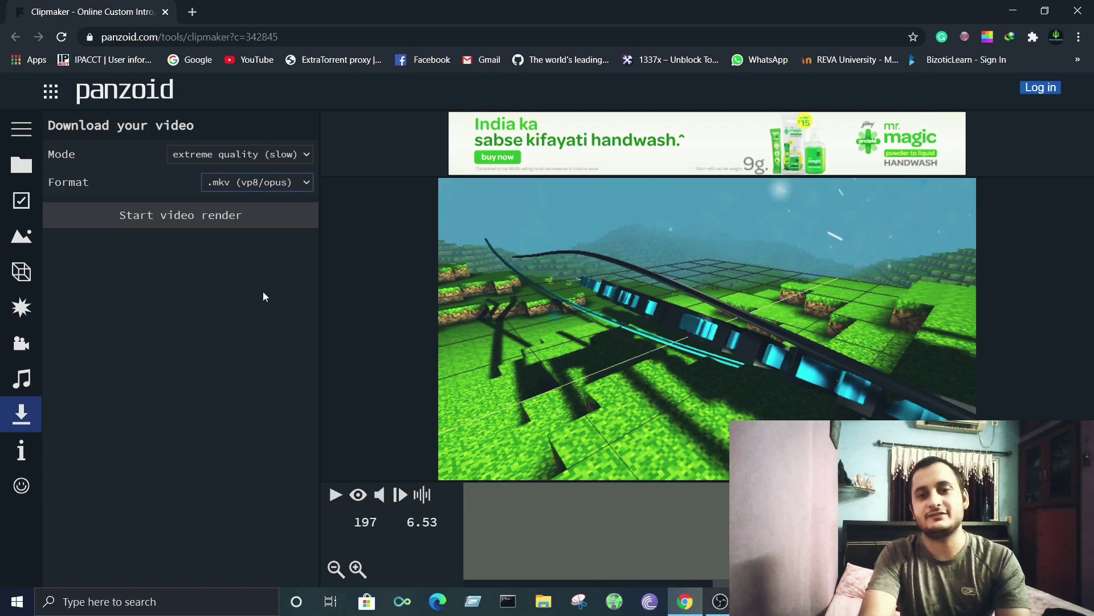
{"action": "left_click", "coordinate": [194, 211]}
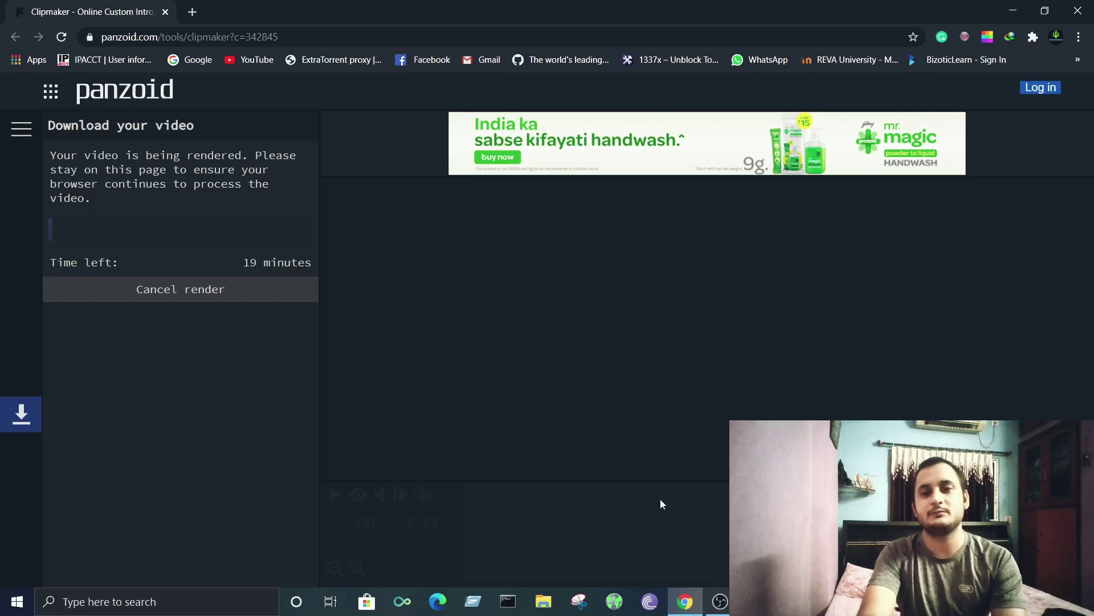
- Switch to the OBS window while the render continues with about 19 minutes left
{"action": "mouse_move", "coordinate": [720, 602]}
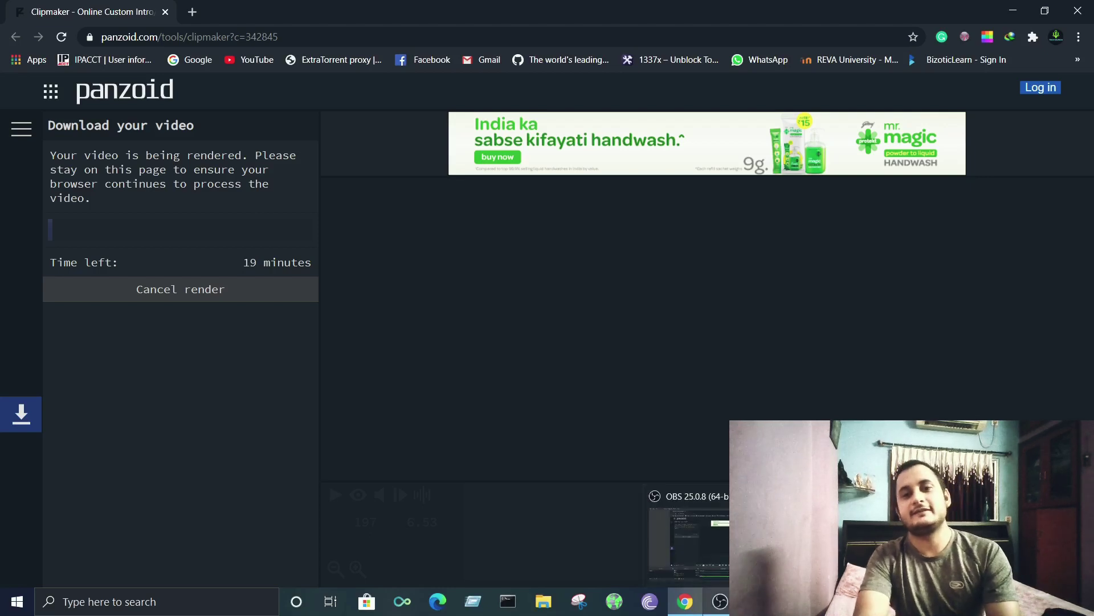